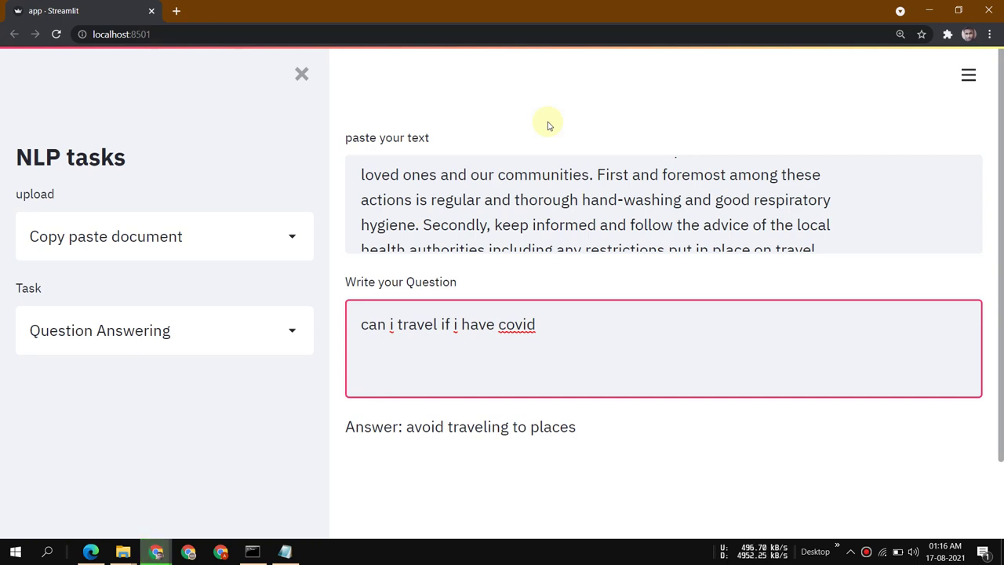
# Review the pasted COVID passage and confirm the travel question's answer, 'avoid traveling to places'.
pyautogui.scroll(-5, 573, 235)
pyautogui.scroll(10, 573, 235)
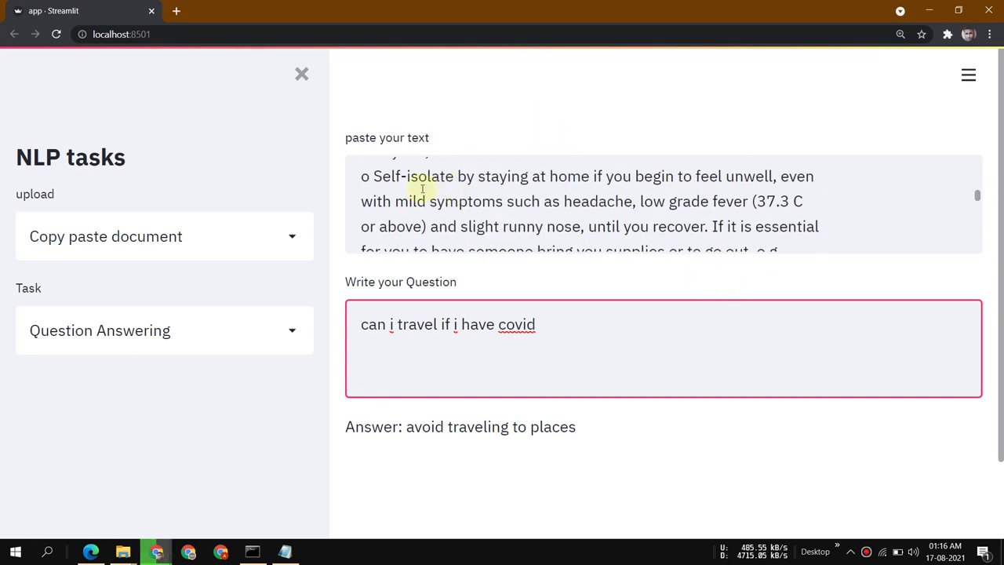
pyautogui.scroll(12, 640, 232)
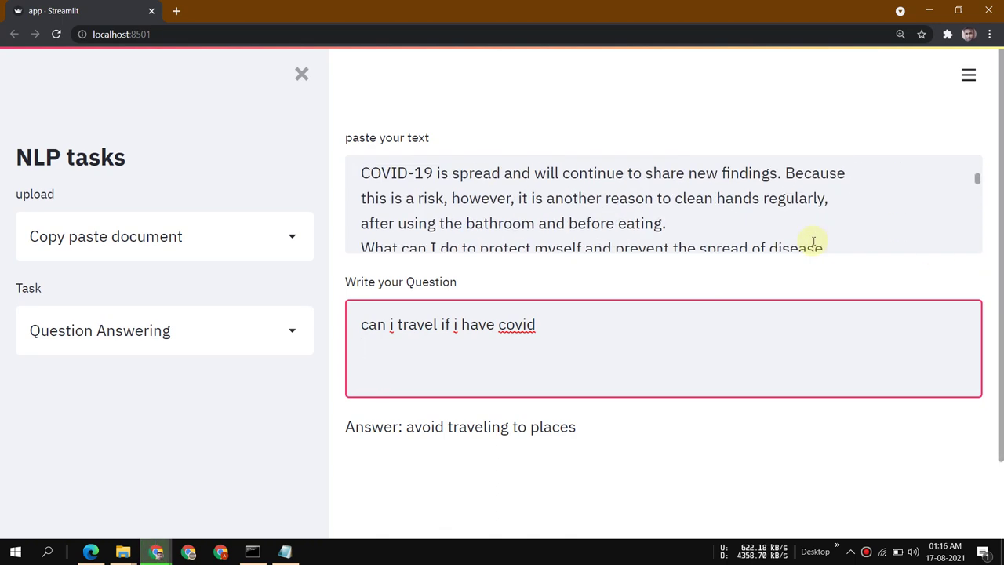
pyautogui.scroll(8, 813, 241)
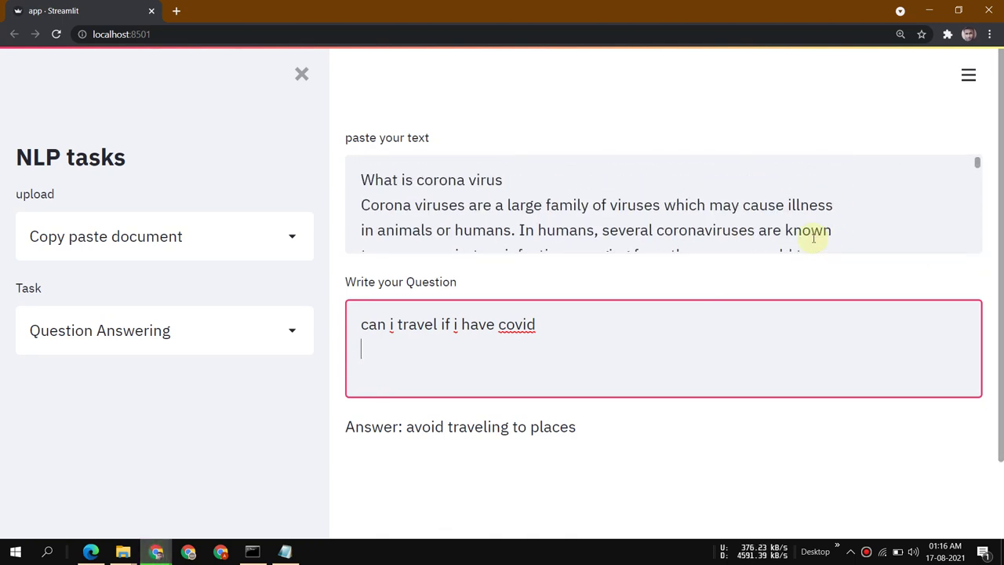
pyautogui.scroll(-2, 584, 192)
pyautogui.scroll(2, 471, 187)
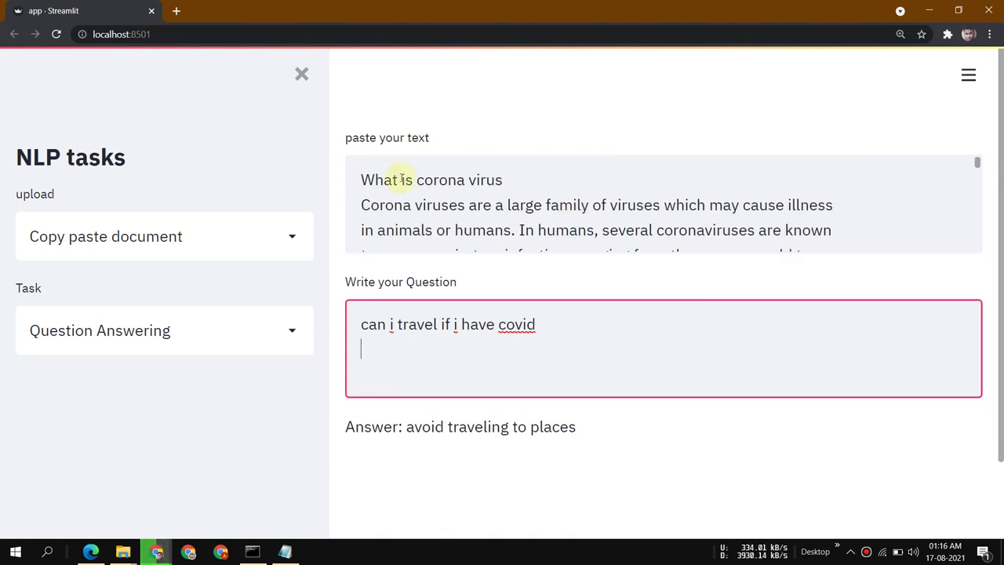
pyautogui.press('Return')
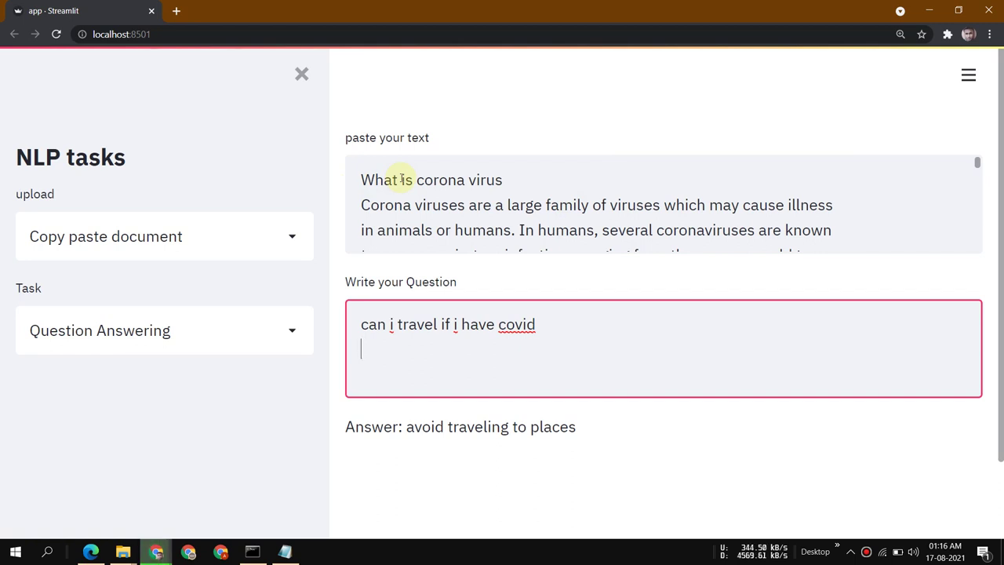
pyautogui.scroll(-5, 402, 179)
pyautogui.scroll(2, 560, 173)
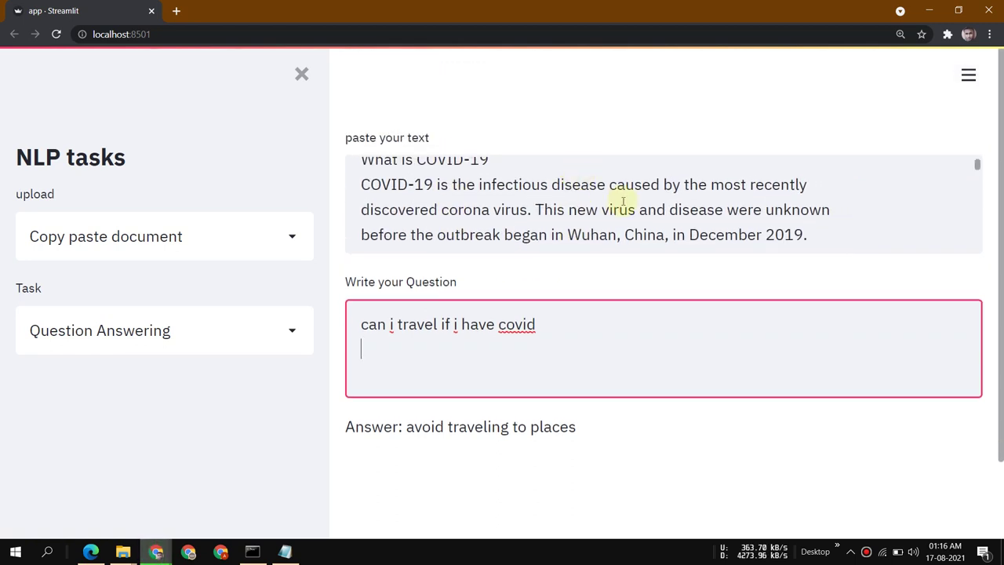
pyautogui.scroll(4, 733, 216)
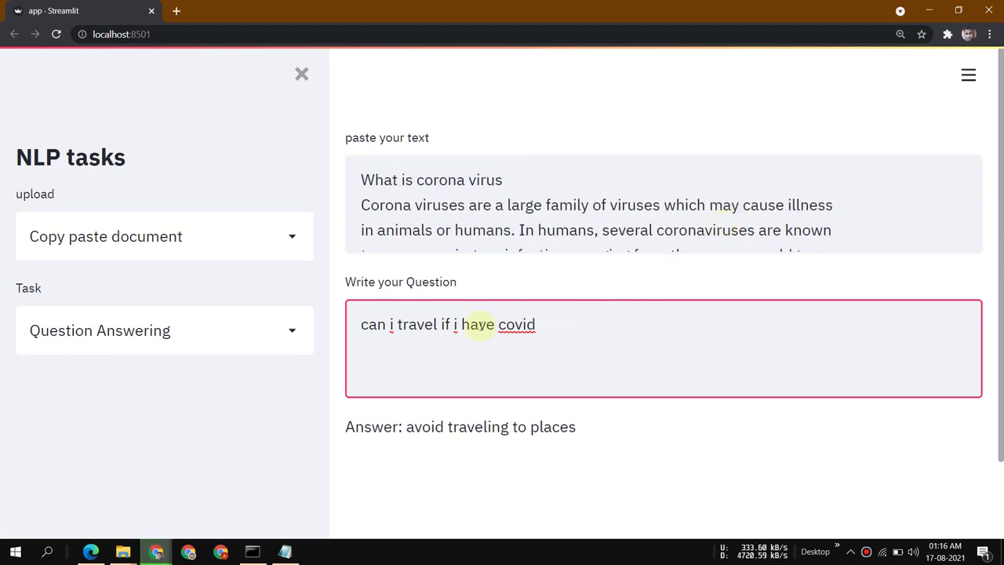
pyautogui.moveTo(609, 229); pyautogui.dragTo(853, 227)
pyautogui.moveTo(571, 334); pyautogui.dragTo(358, 317)
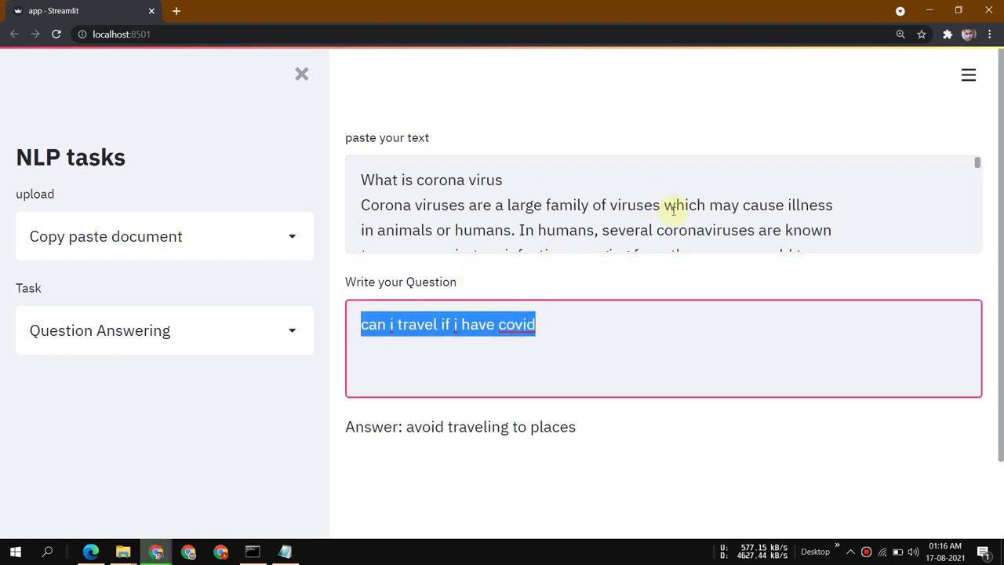
pyautogui.scroll(-5, 641, 203)
pyautogui.click(439, 204)
pyautogui.moveTo(394, 196); pyautogui.dragTo(842, 219)
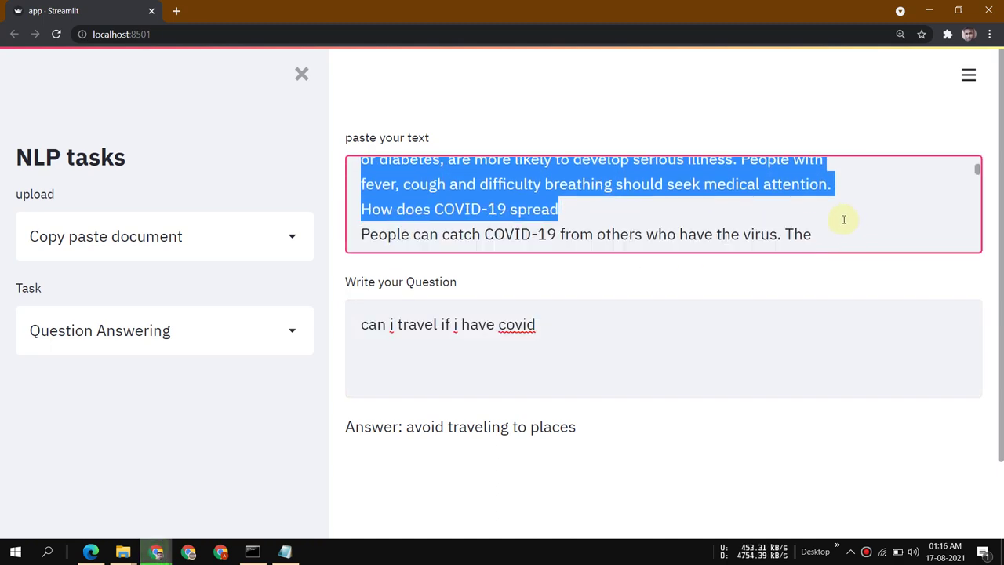
pyautogui.moveTo(596, 325); pyautogui.dragTo(329, 320)
pyautogui.moveTo(426, 205); pyautogui.dragTo(718, 201)
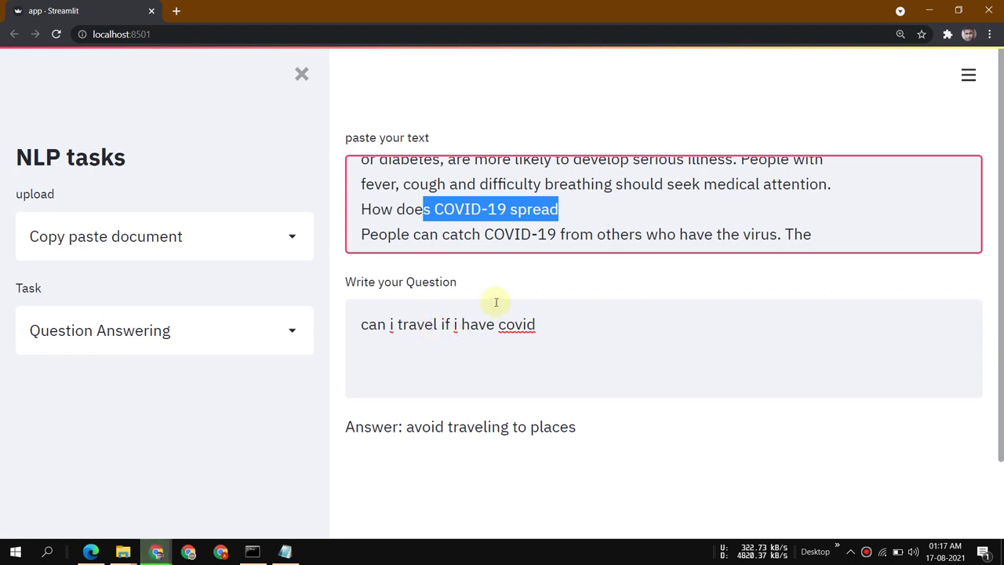
pyautogui.click(80, 394)
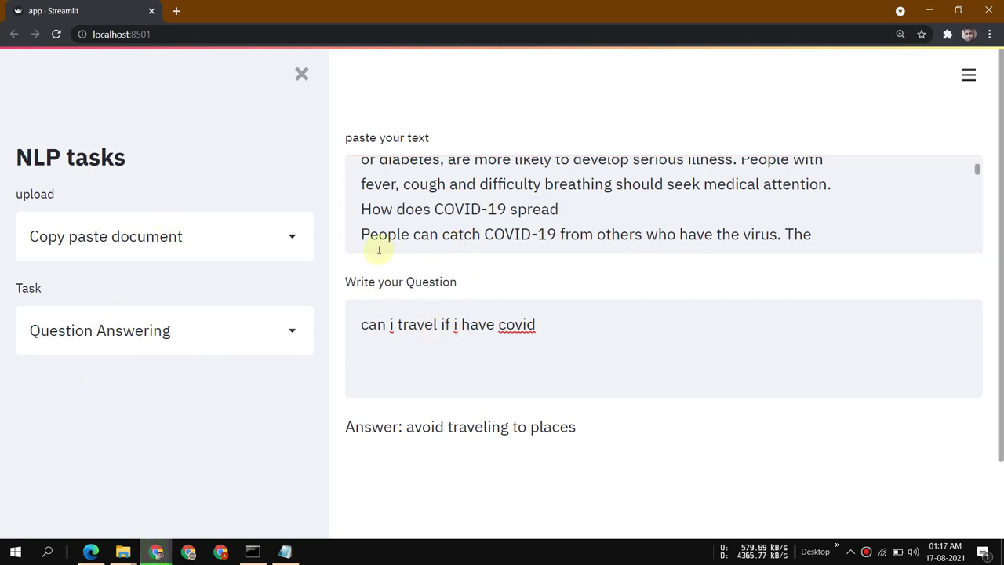
pyautogui.tripleClick(518, 324)
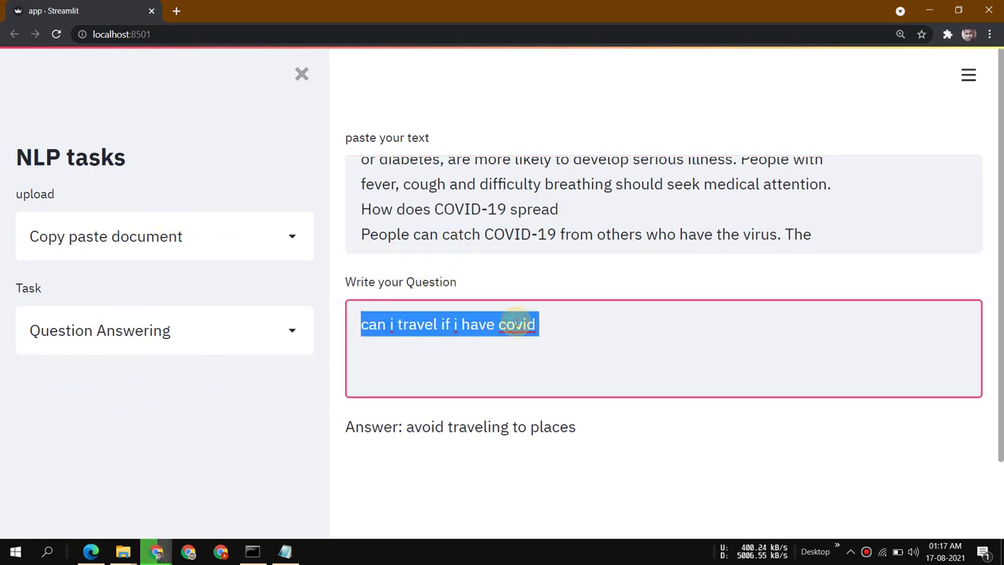
# Replace the travel question with 'what is full form of SARS' and submit it.
pyautogui.press('BackSpace')
pyautogui.write('what is full form of S')
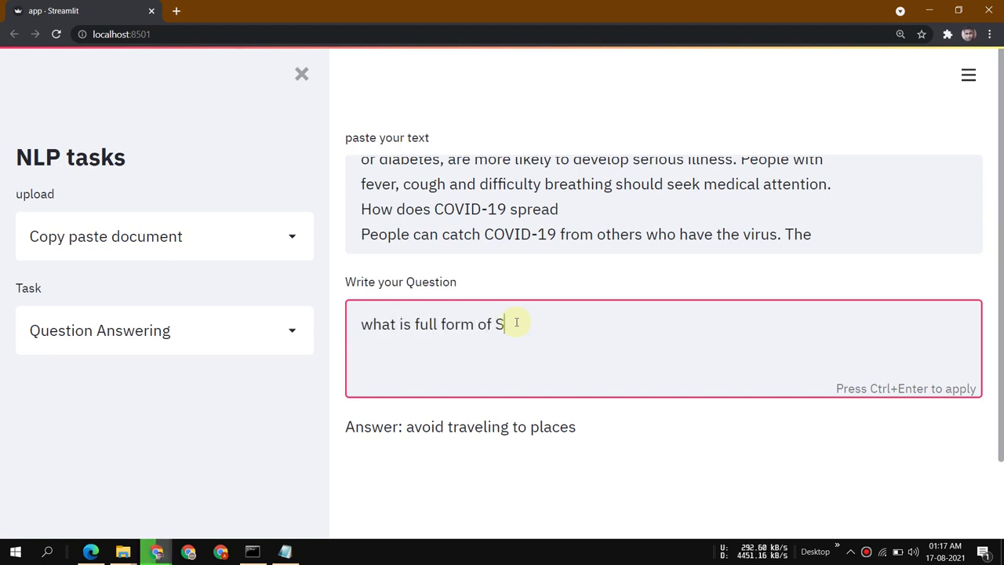
pyautogui.write('ARS and')
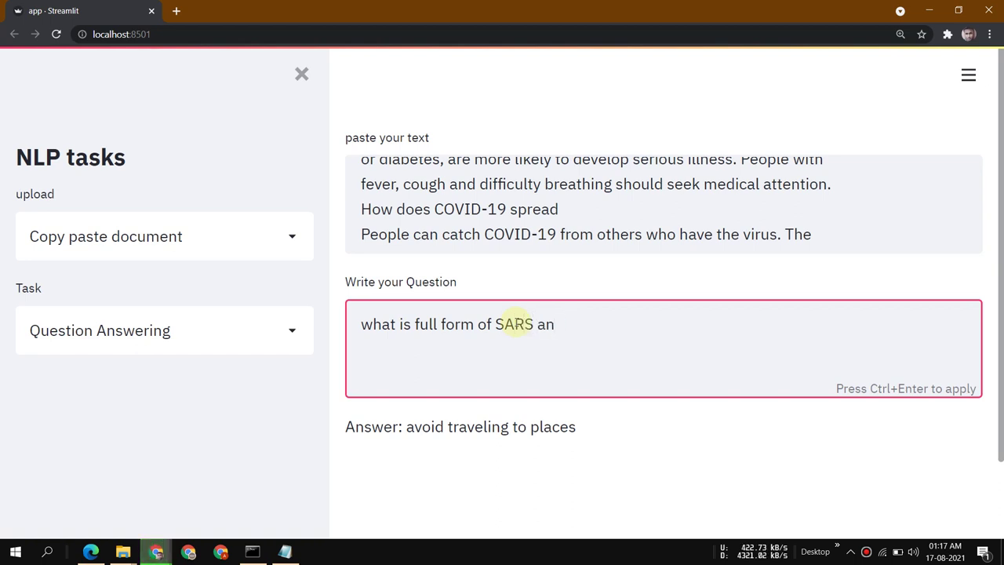
pyautogui.hotkey('ctrl', 'Return')
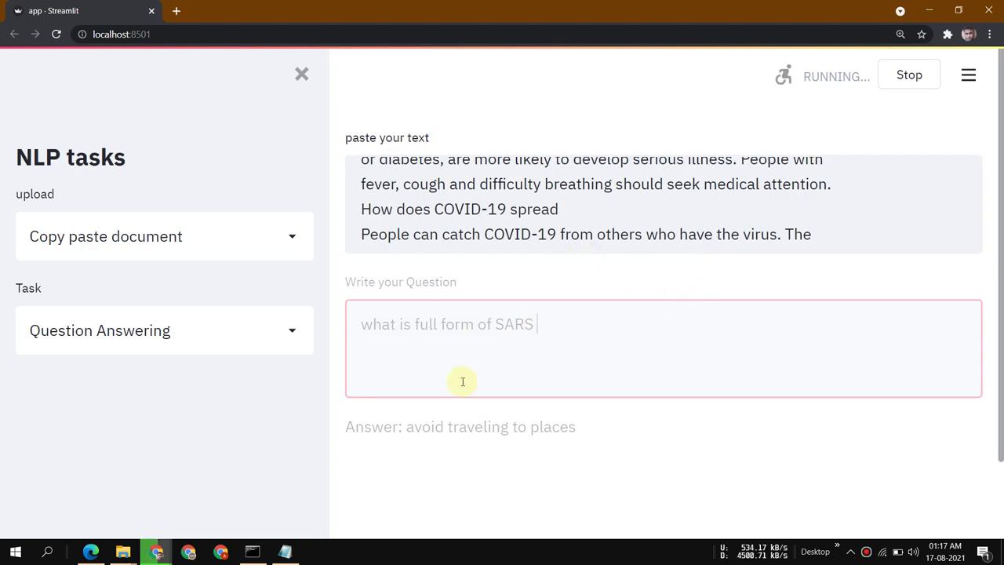
pyautogui.scroll(10, 706, 228)
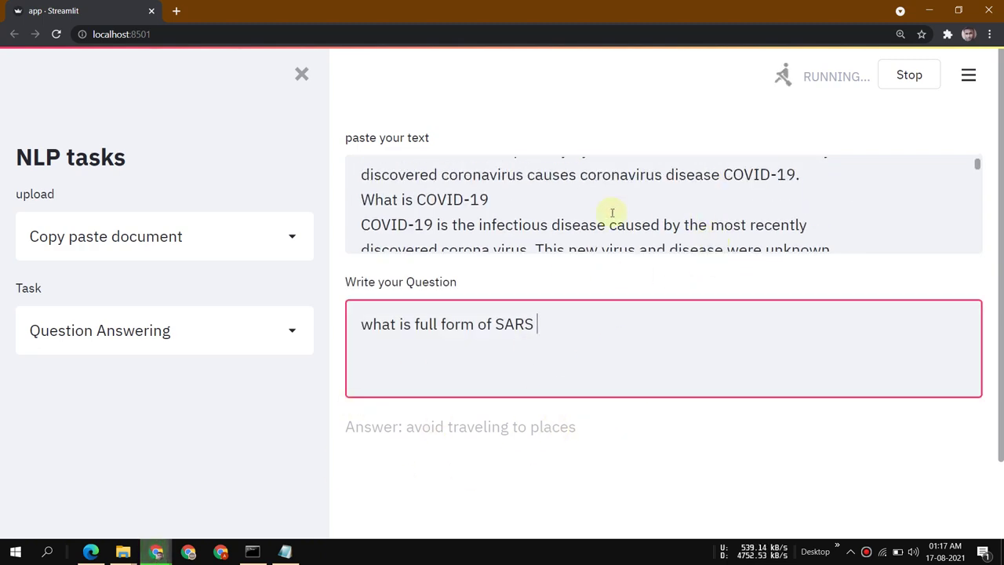
pyautogui.scroll(-10, 573, 222)
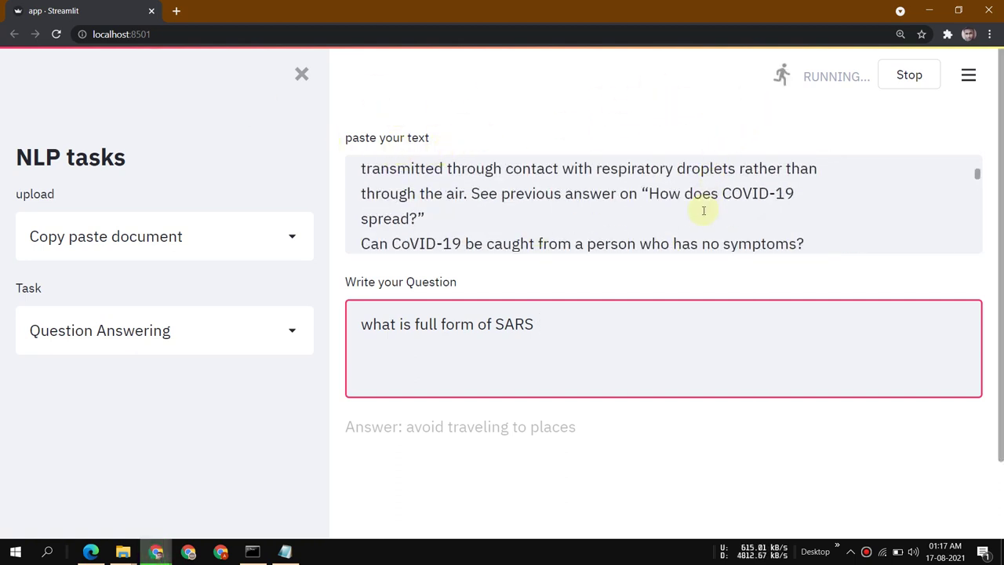
pyautogui.scroll(5, 702, 209)
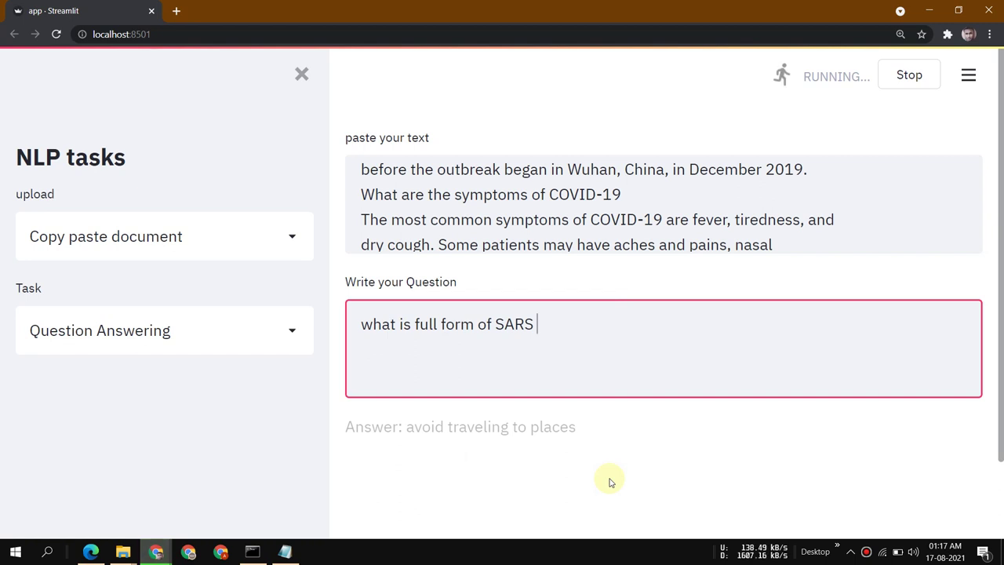
pyautogui.hotkey('ctrl', 'shift', 'Escape')
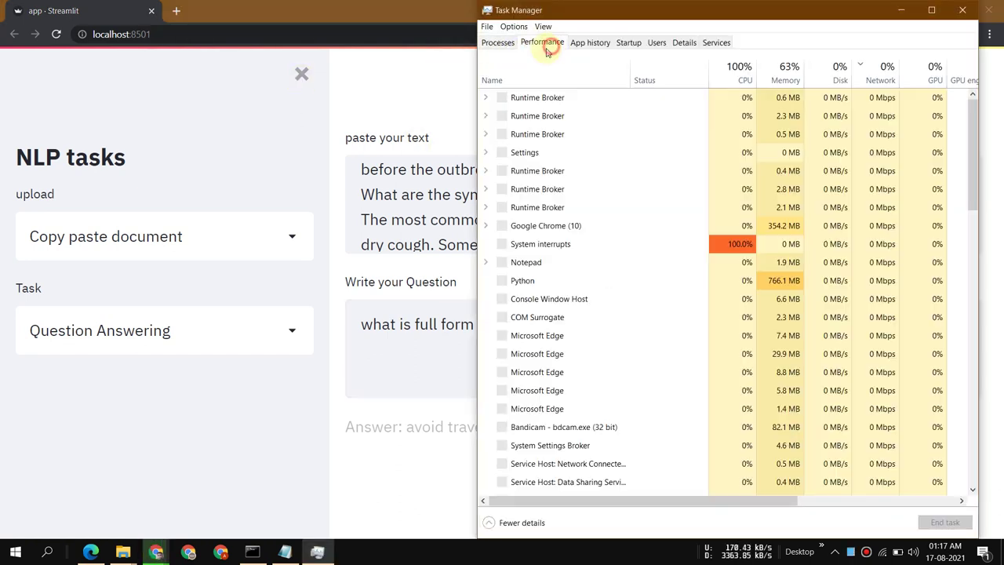
pyautogui.click(563, 43)
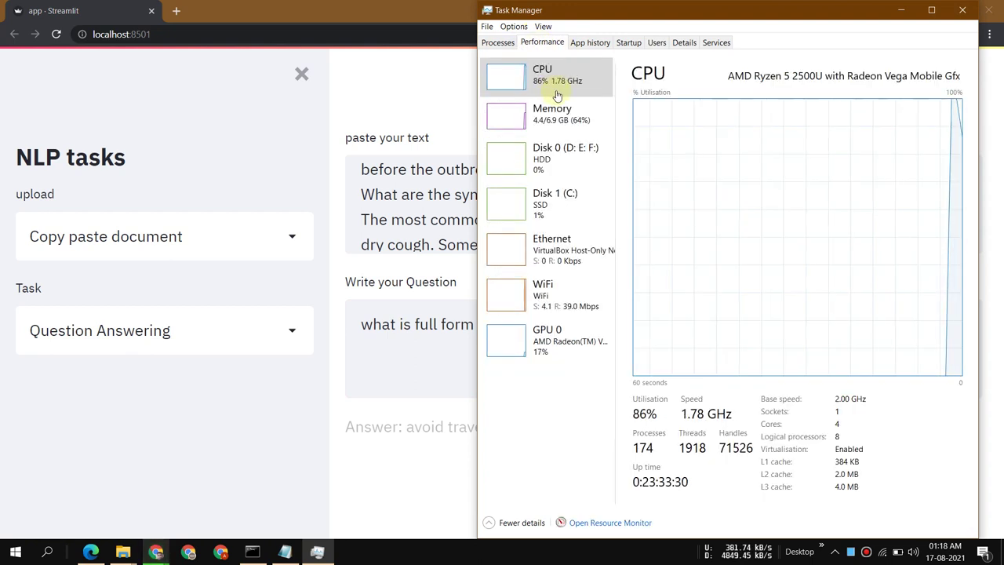
pyautogui.click(961, 11)
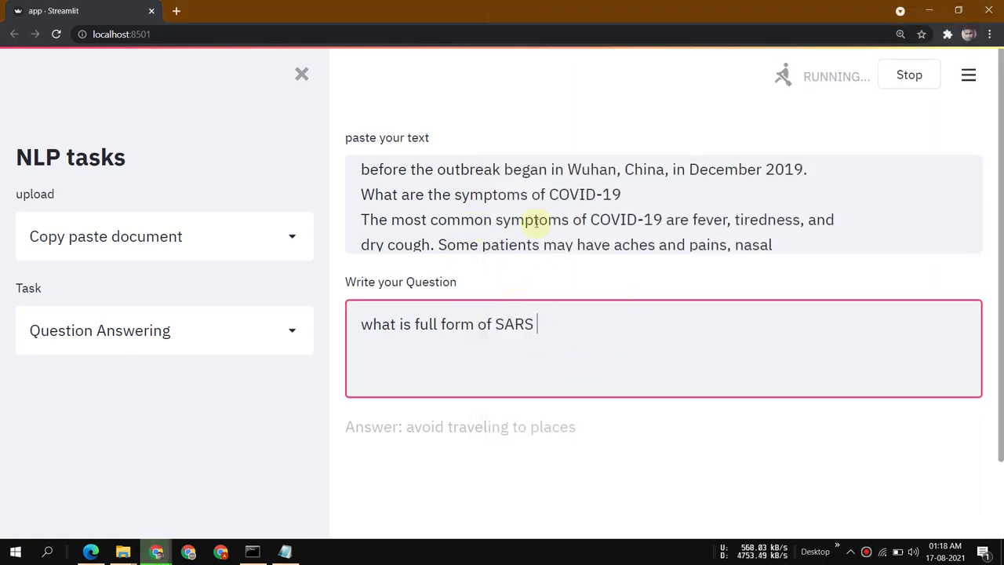
# Scroll to the SARS paragraph to confirm the answer 'Severe Acute Respiratory Syndrome'.
pyautogui.scroll(5, 605, 239)
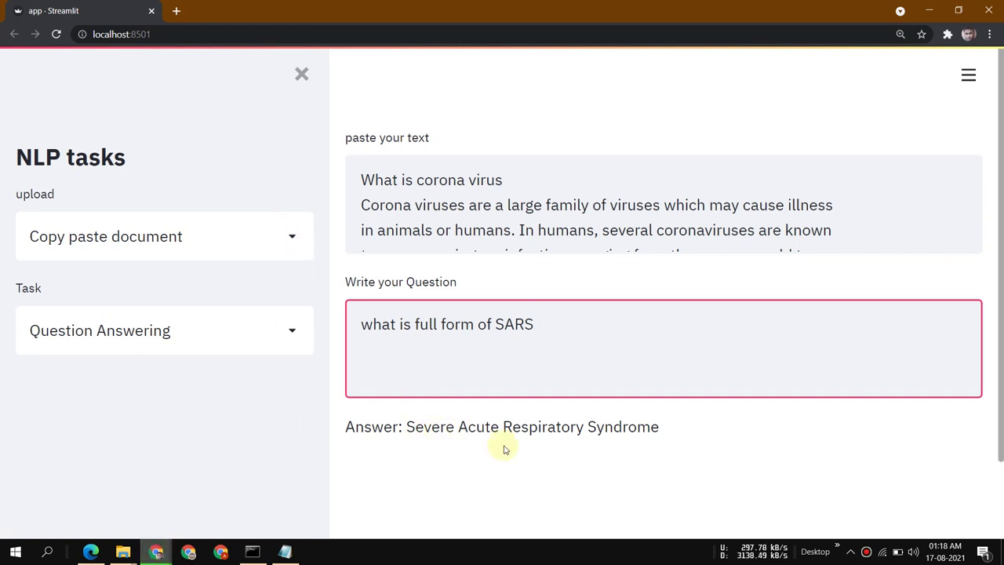
pyautogui.scroll(-2, 657, 199)
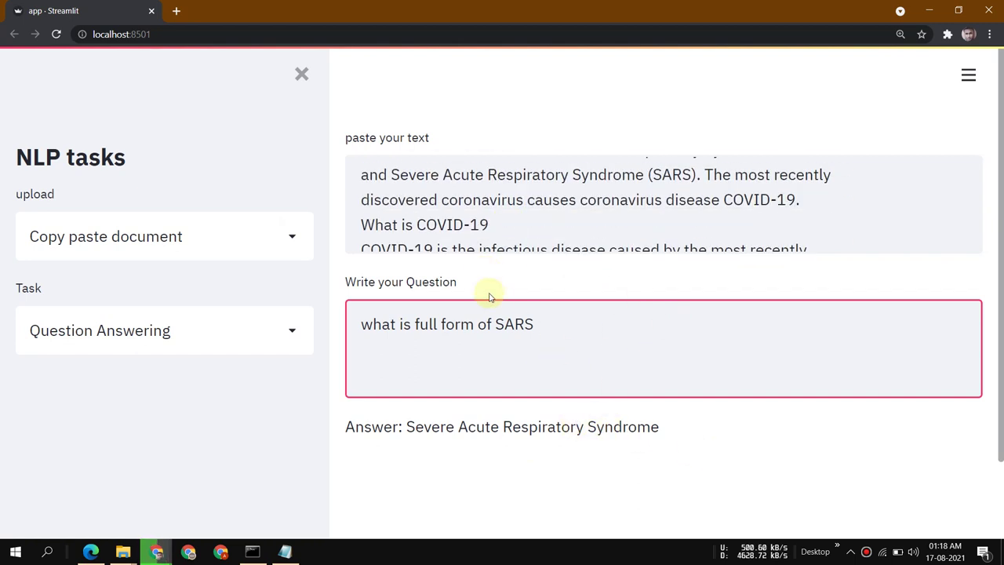
pyautogui.scroll(-1, 488, 291)
pyautogui.scroll(-1, 484, 345)
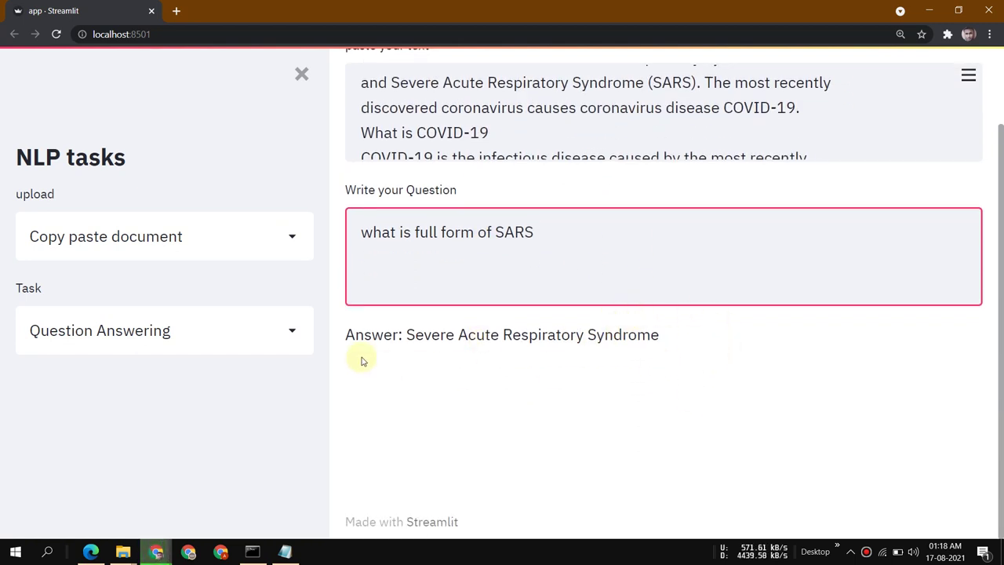
# Switch the input source to Upload Document and close the file picker without choosing a file.
pyautogui.click(189, 255)
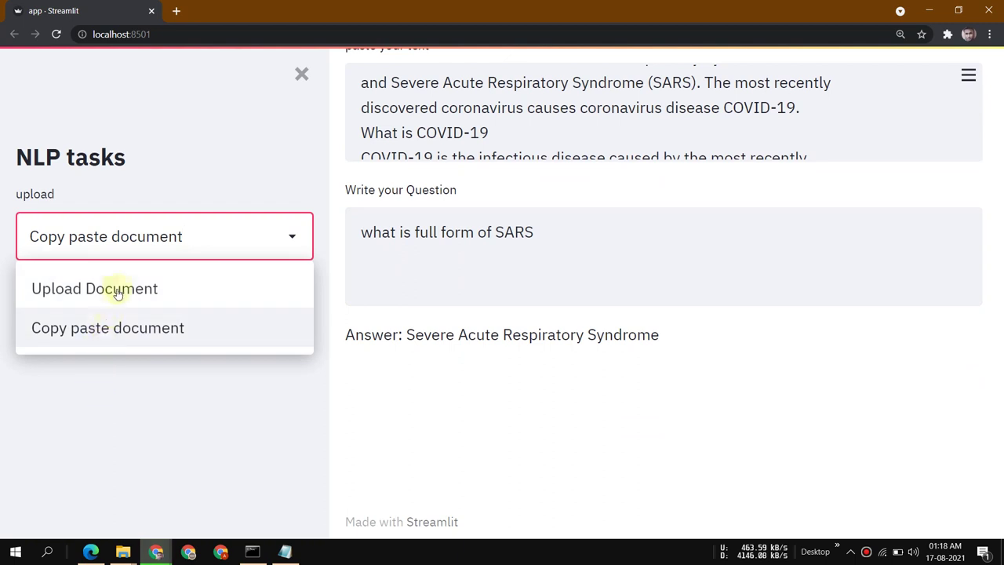
pyautogui.click(119, 287)
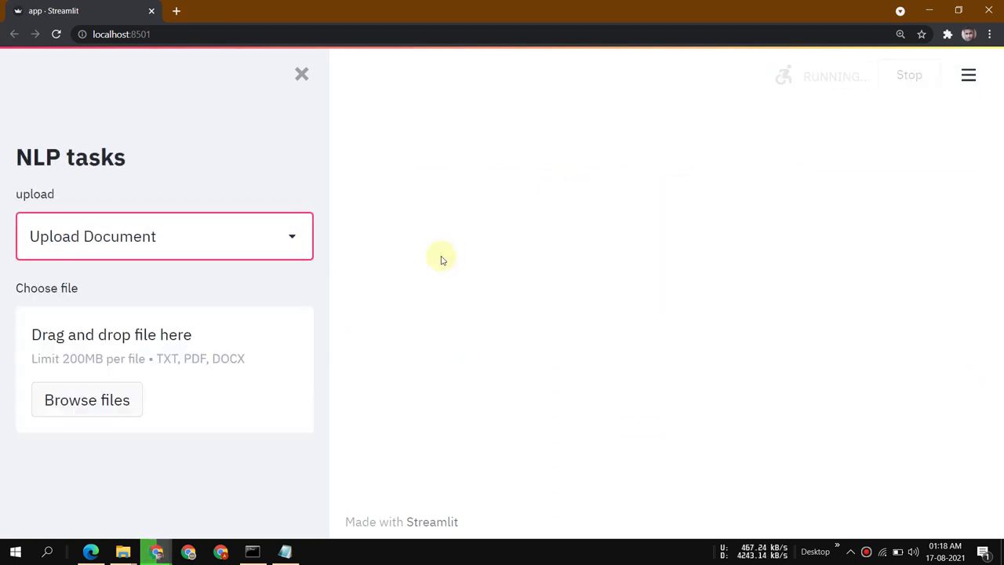
pyautogui.click(83, 400)
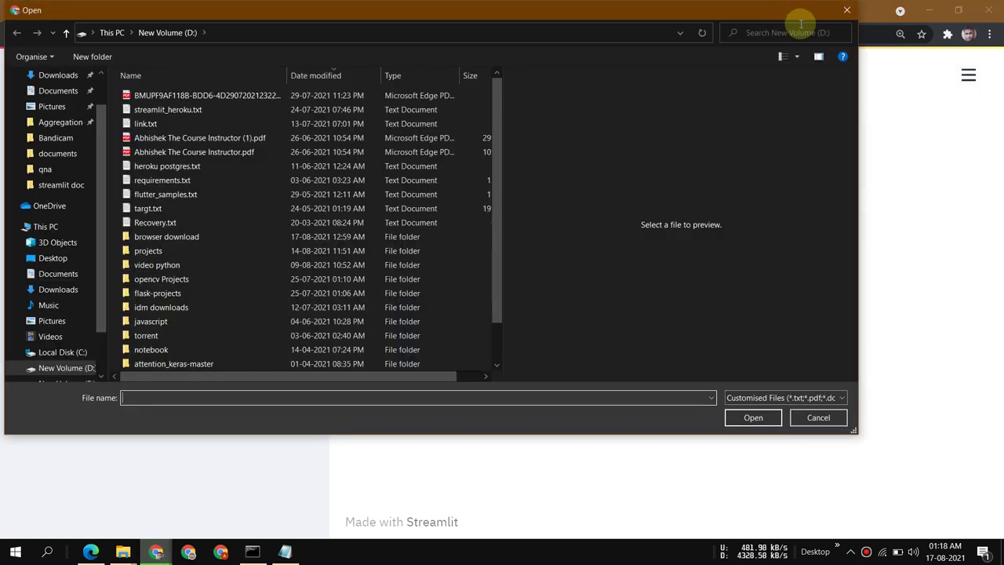
pyautogui.click(846, 9)
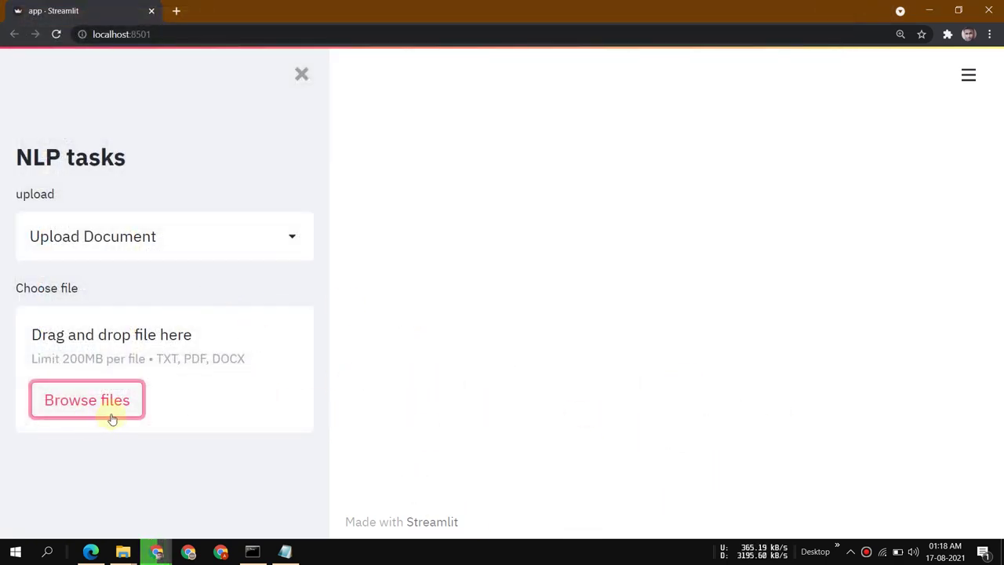
pyautogui.click(243, 243)
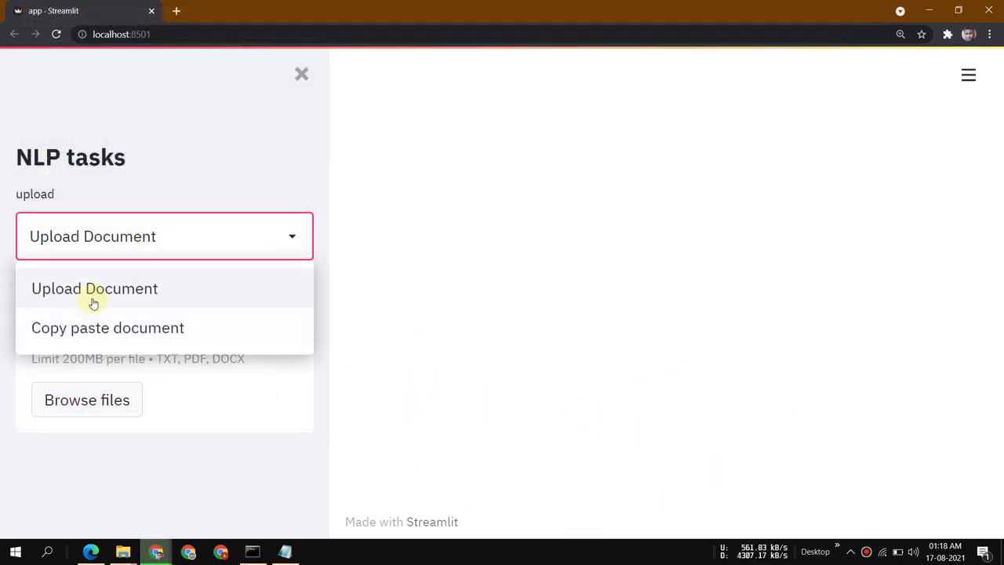
# Switch to Copy paste document and apply the sentence 'i live in city bhopal and thats a dirty city'.
pyautogui.click(99, 327)
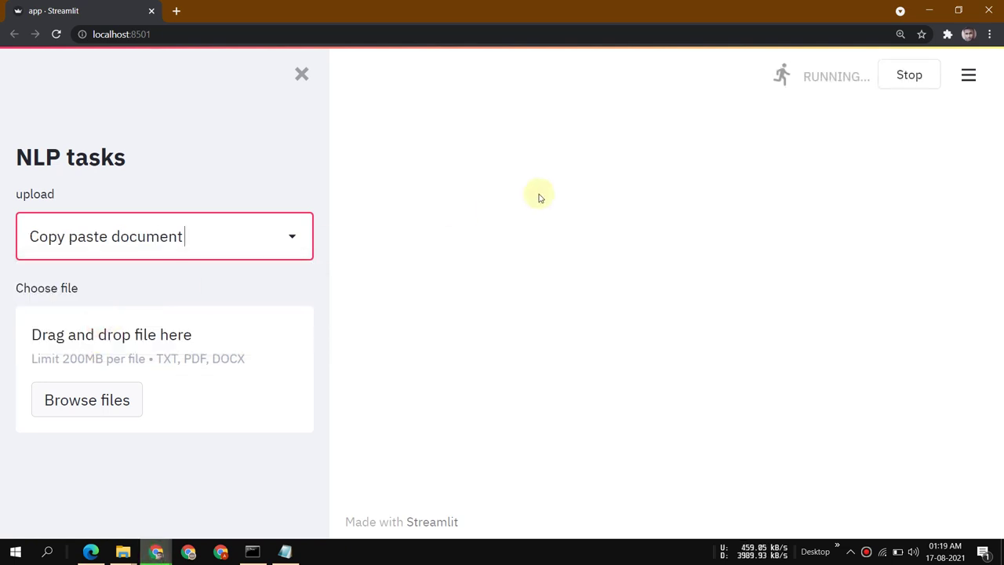
pyautogui.click(497, 215)
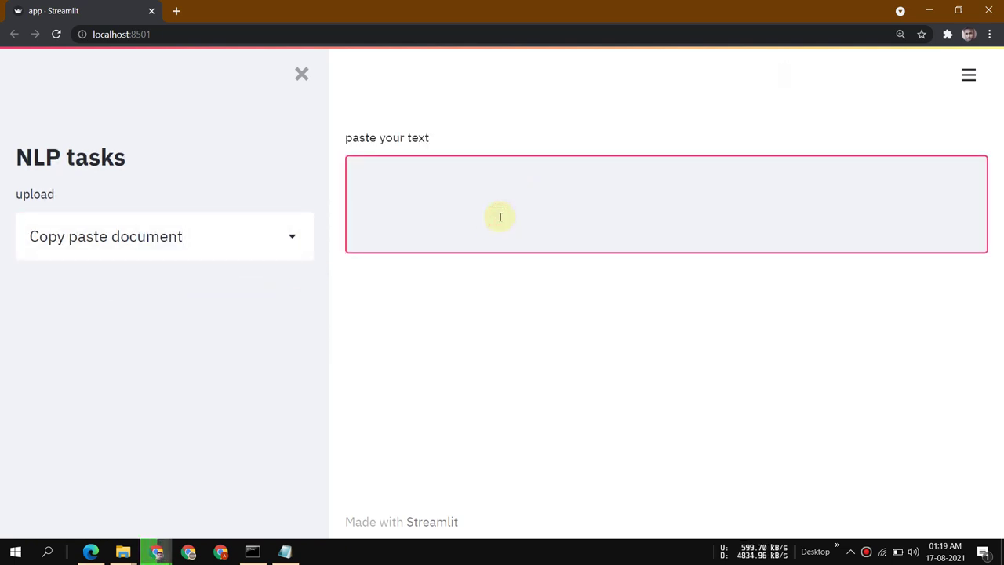
pyautogui.write('i live in city bhop')
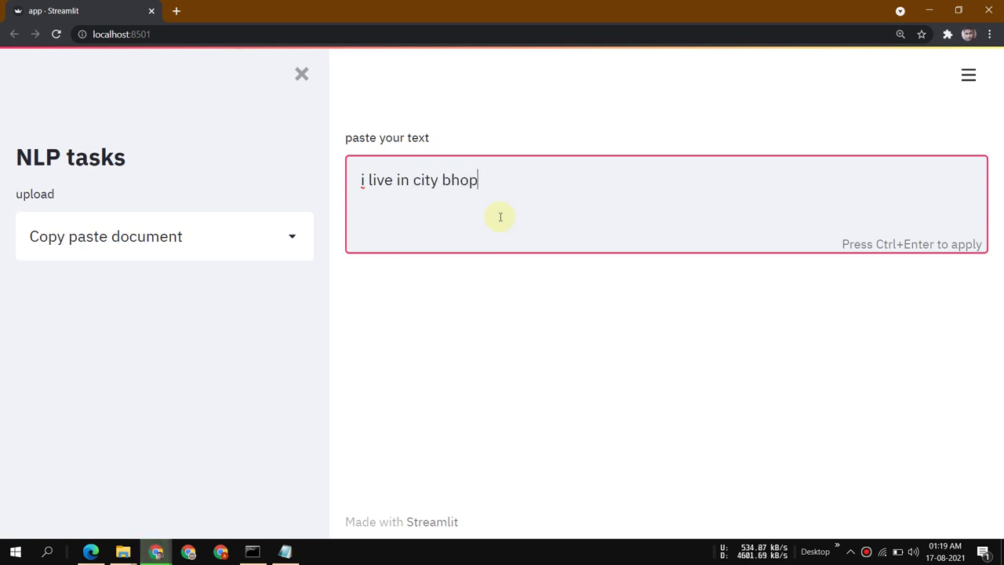
pyautogui.write('al and thats a')
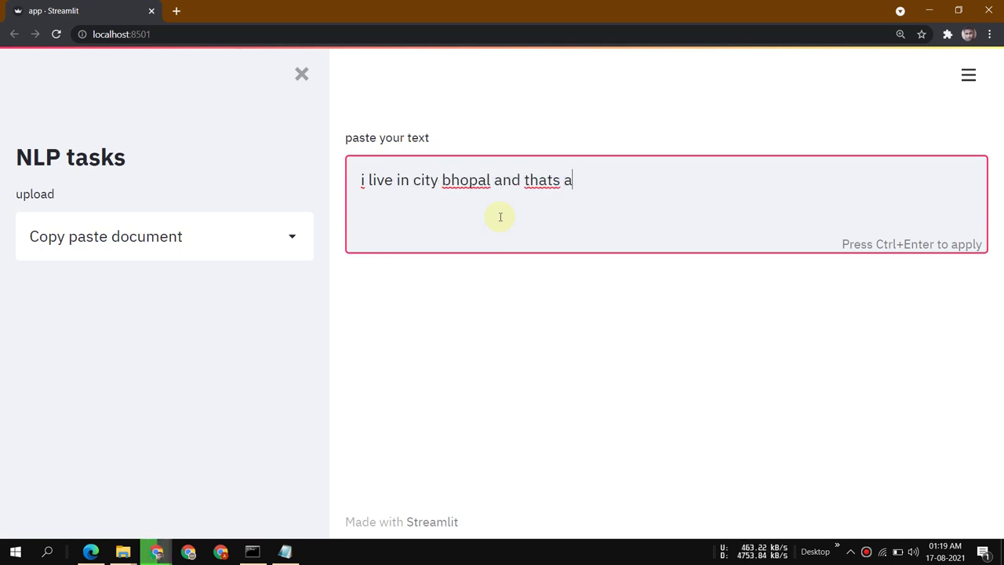
pyautogui.write(' dirty city')
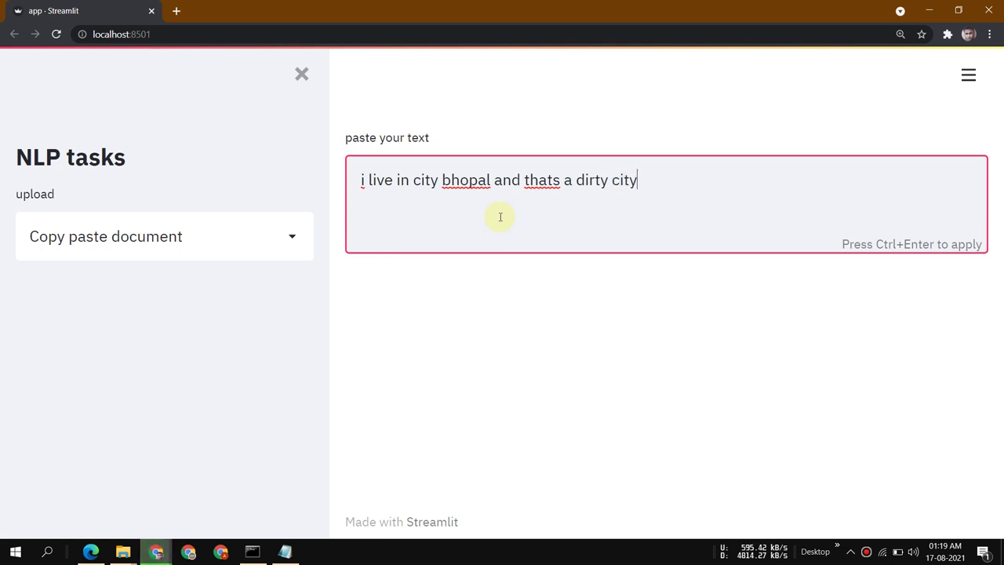
pyautogui.hotkey('ctrl', 'Return')
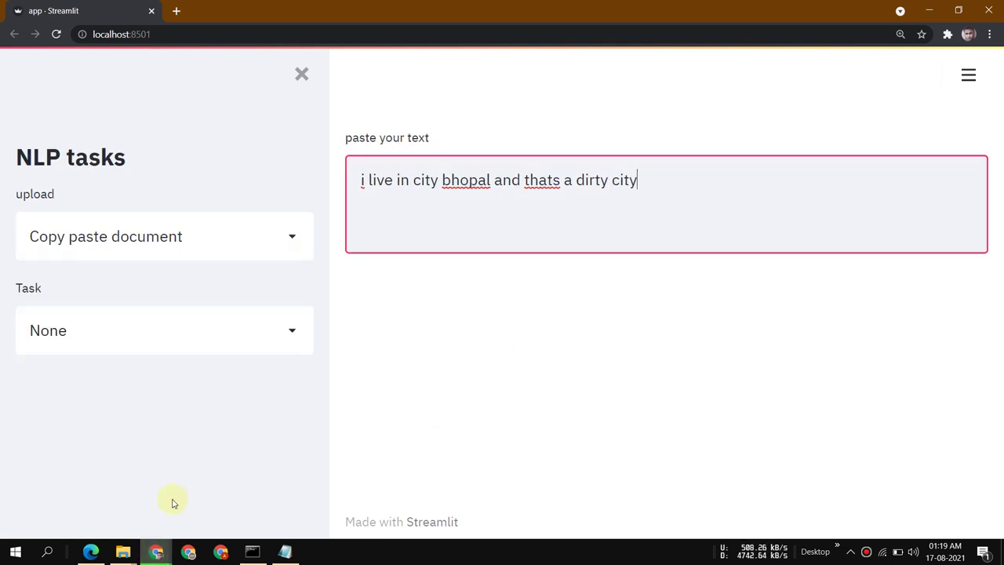
# Choose the Question Answering task and ask 'where do you live', getting 'city bhopal'.
pyautogui.click(123, 318)
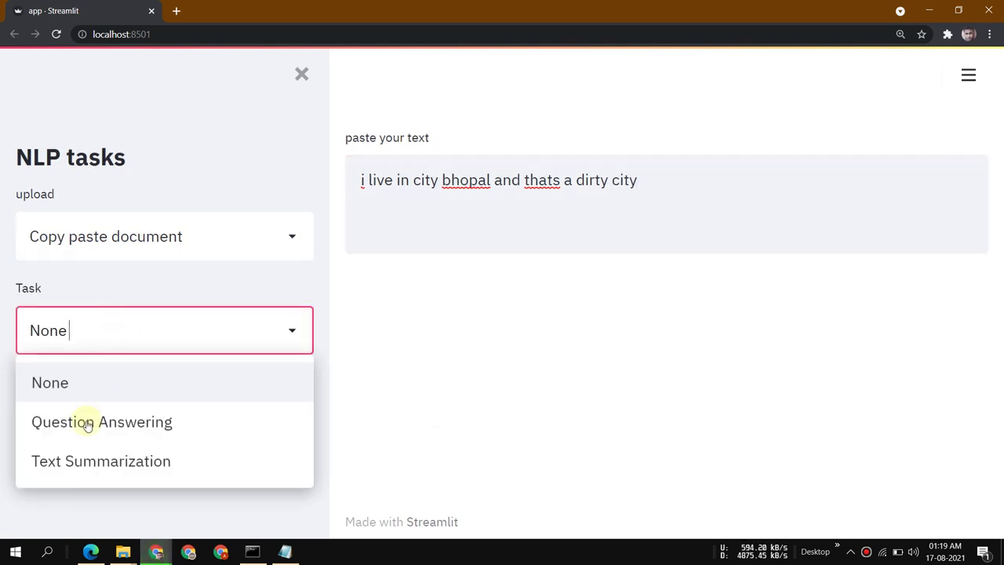
pyautogui.click(139, 418)
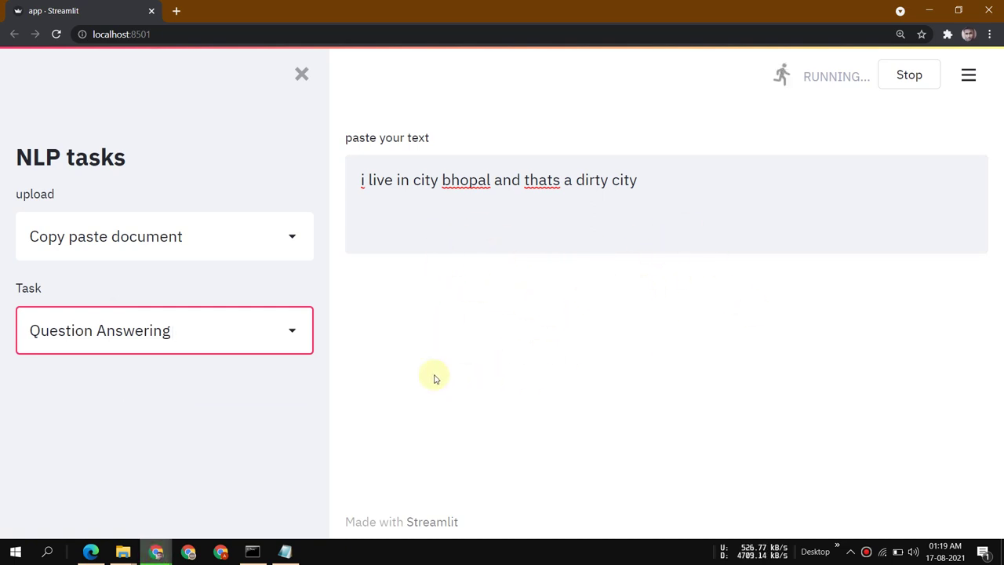
pyautogui.click(496, 351)
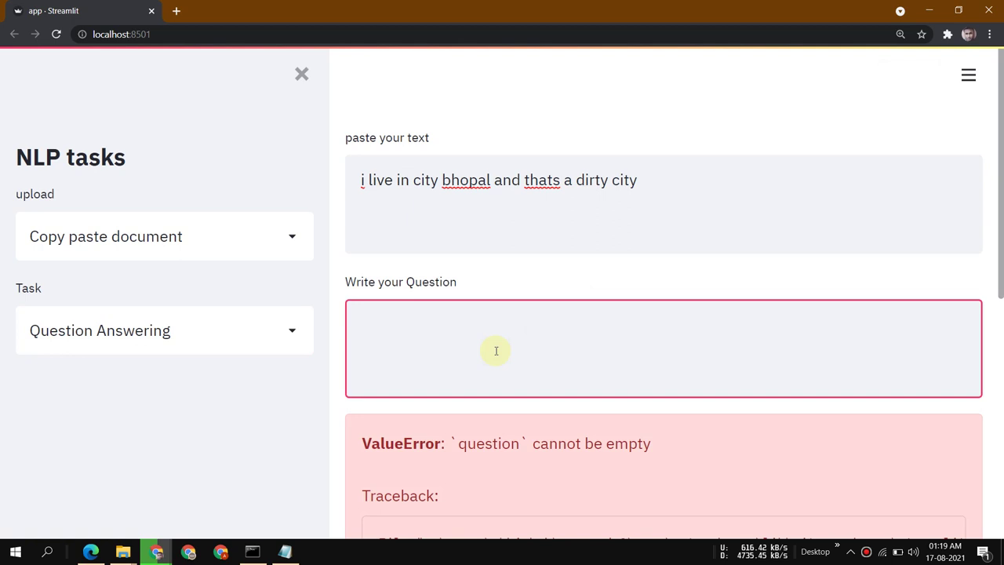
pyautogui.write('where ')
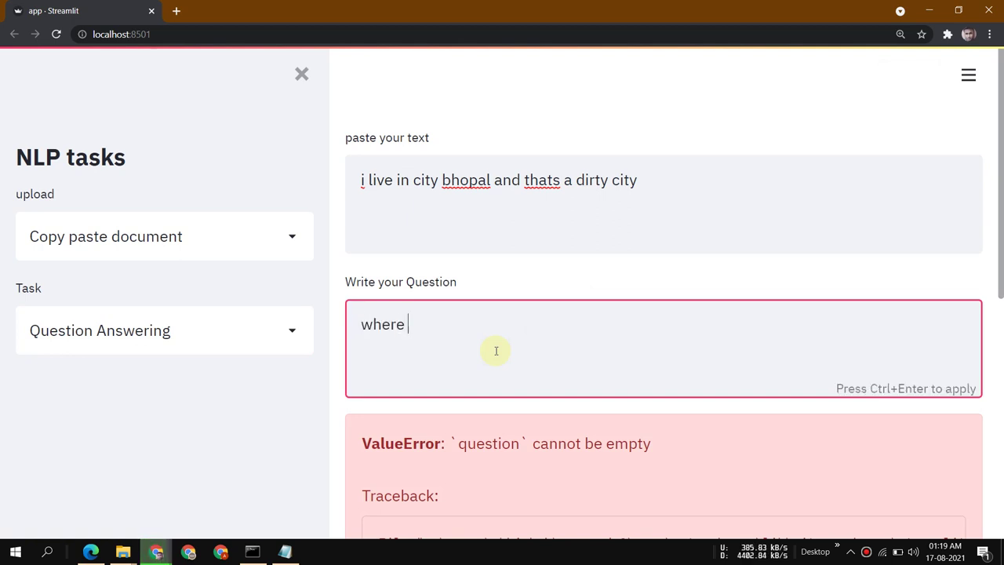
pyautogui.write('do you live')
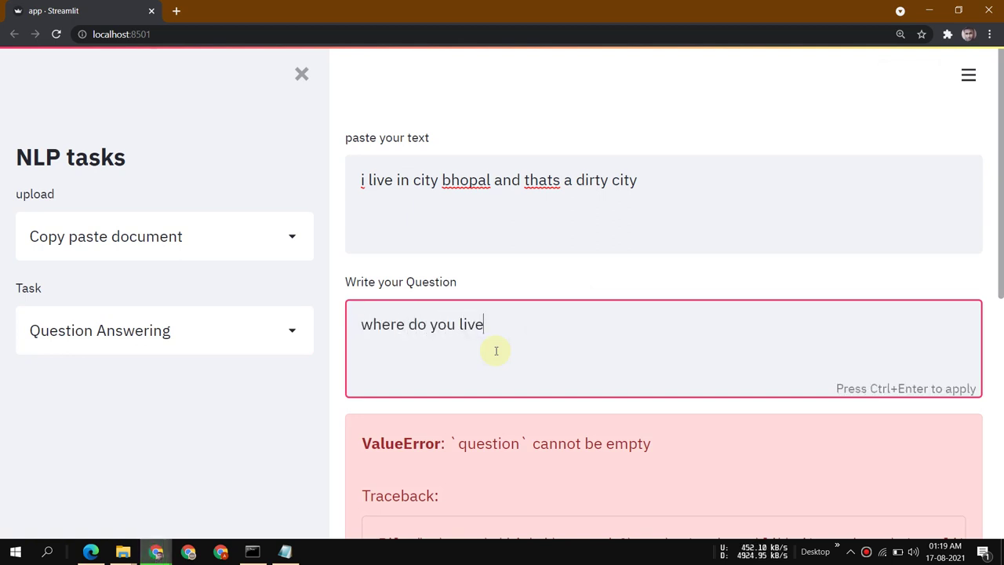
pyautogui.hotkey('ctrl', 'Return')
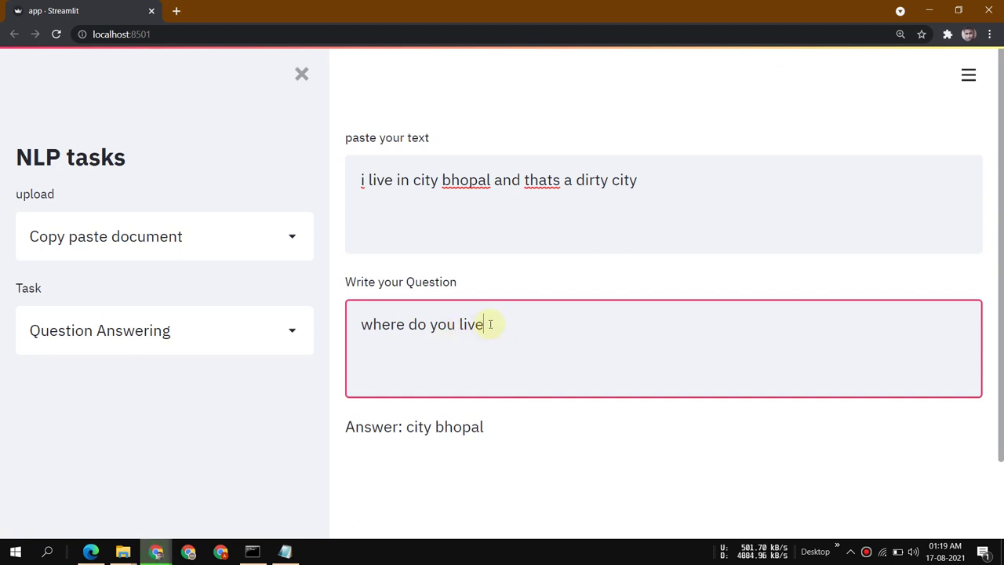
pyautogui.press('BackSpace')
pyautogui.press('BackSpace')
pyautogui.press('BackSpace')
pyautogui.press('BackSpace')
pyautogui.press('BackSpace')
pyautogui.press('BackSpace')
pyautogui.press('BackSpace')
pyautogui.press('BackSpace')
pyautogui.press('BackSpace')
pyautogui.press('BackSpace')
pyautogui.press('BackSpace')
pyautogui.press('BackSpace')
pyautogui.press('BackSpace')
pyautogui.press('BackSpace')
pyautogui.press('BackSpace')
pyautogui.press('BackSpace')
pyautogui.press('BackSpace')
# Ask 'which city is dirty' and highlight the returned answer 'bhopal'.
pyautogui.write('w')
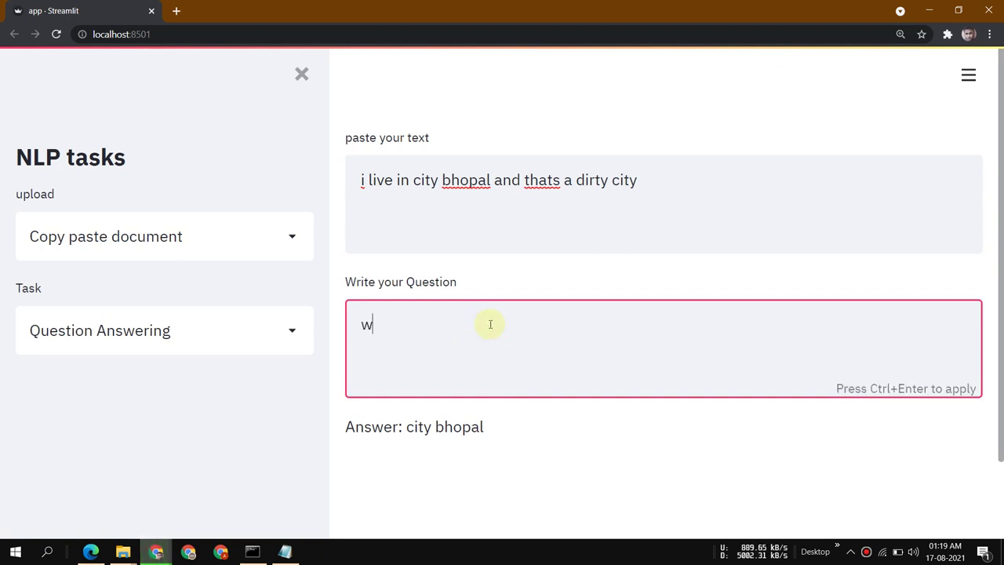
pyautogui.write('hich city is ')
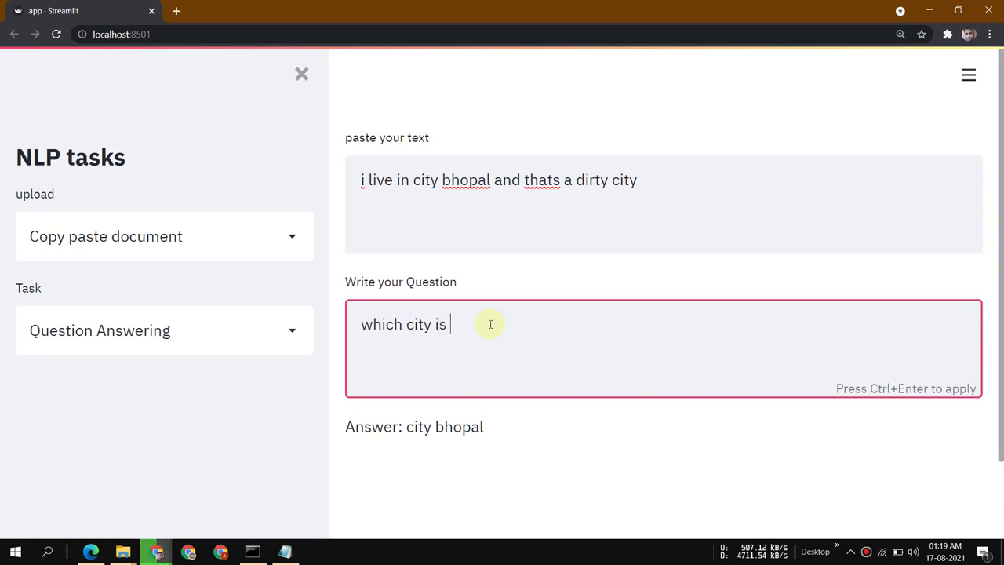
pyautogui.write('dirty')
pyautogui.hotkey('ctrl', 'Return')
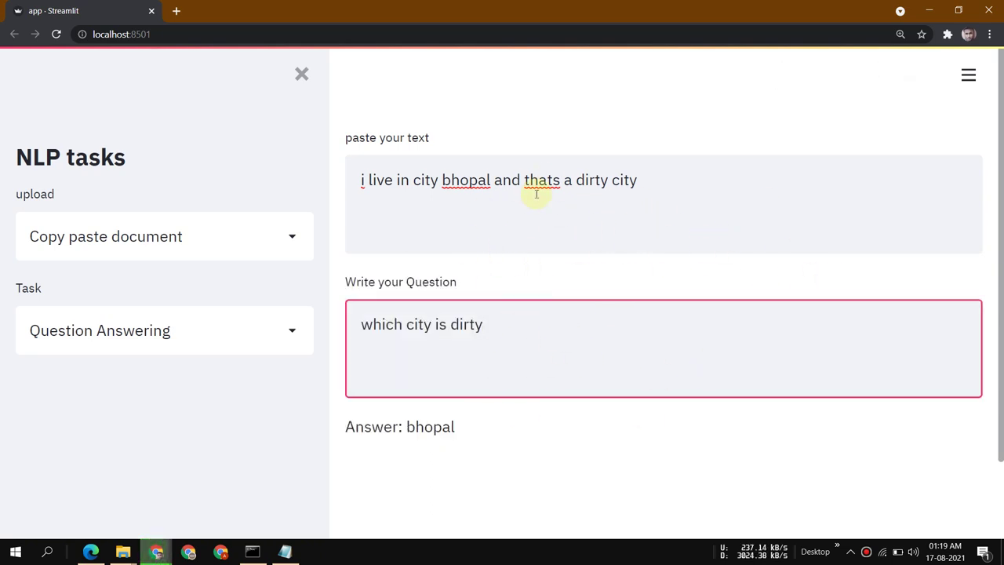
pyautogui.click(342, 183)
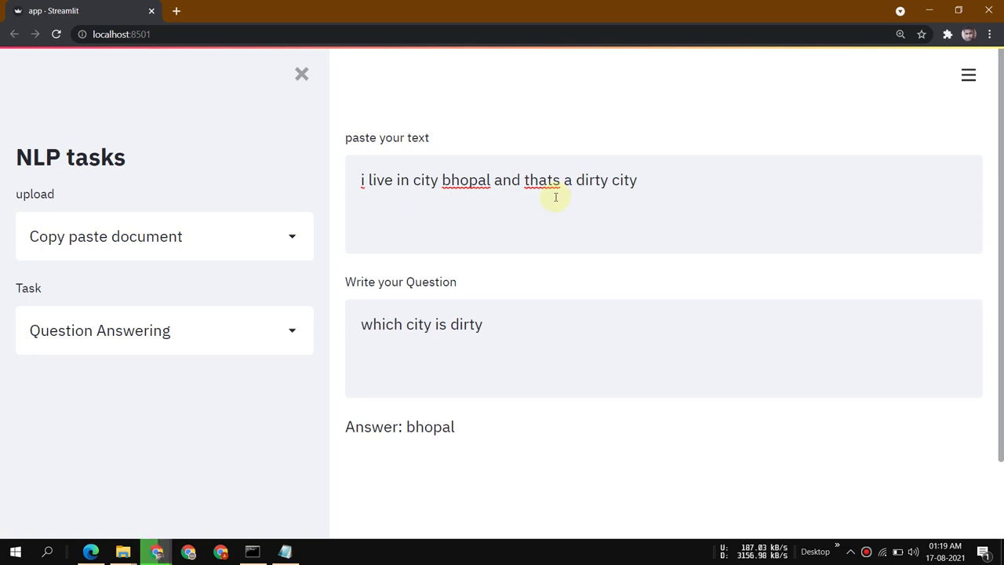
pyautogui.doubleClick(530, 187)
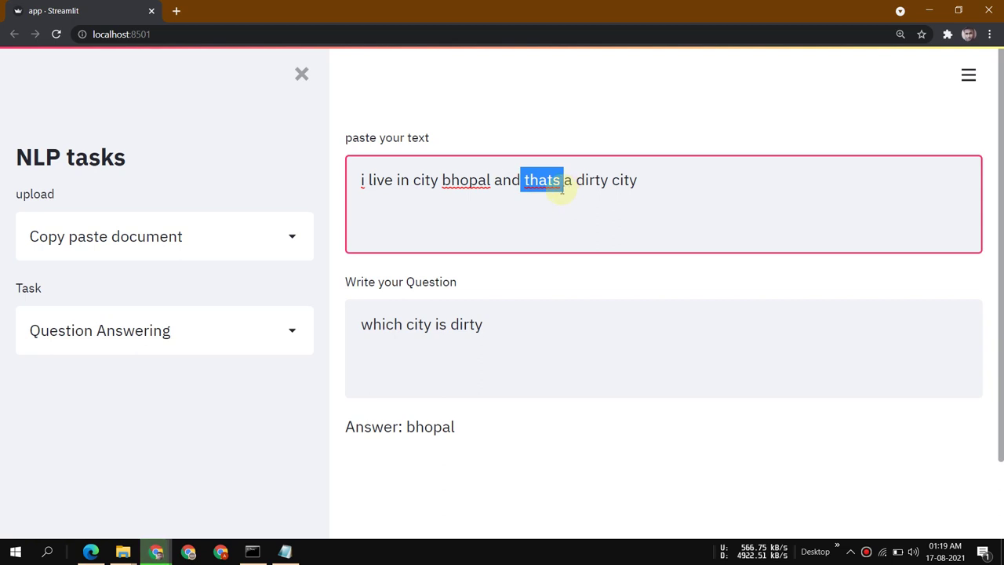
pyautogui.moveTo(409, 427); pyautogui.dragTo(459, 426)
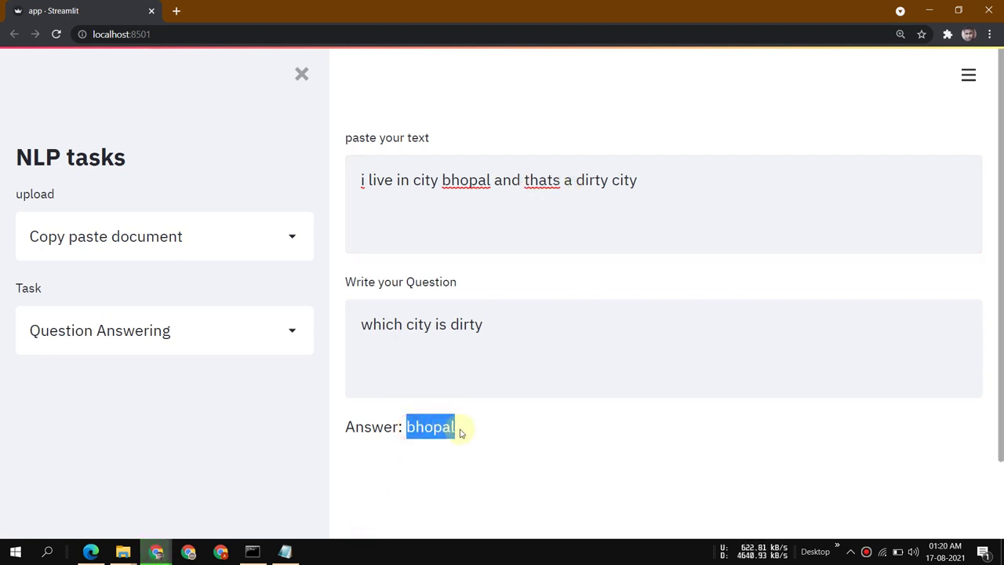
pyautogui.click(609, 197)
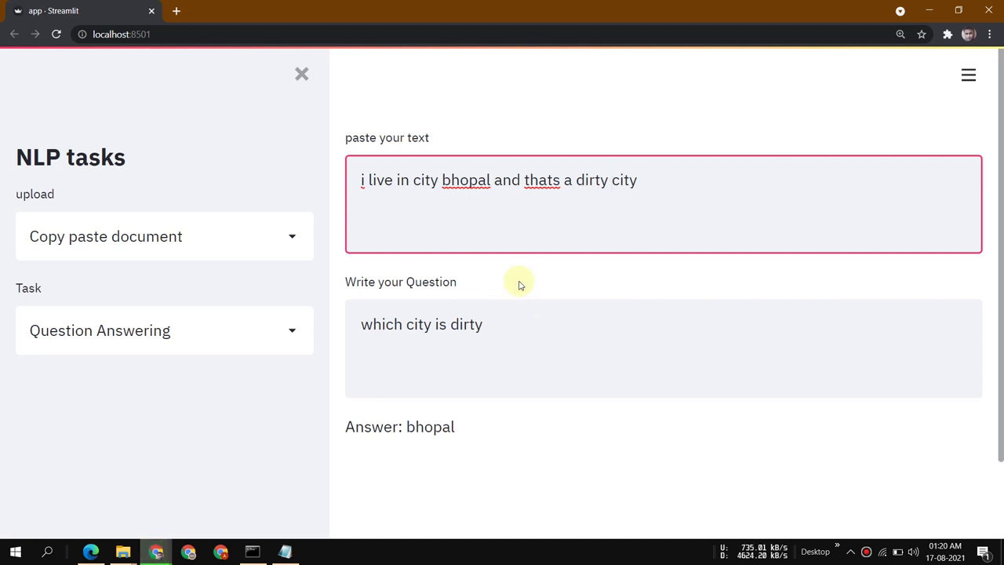
# Set the task to Text Summarization, leaving the document input mode unchanged.
pyautogui.click(198, 345)
pyautogui.click(138, 461)
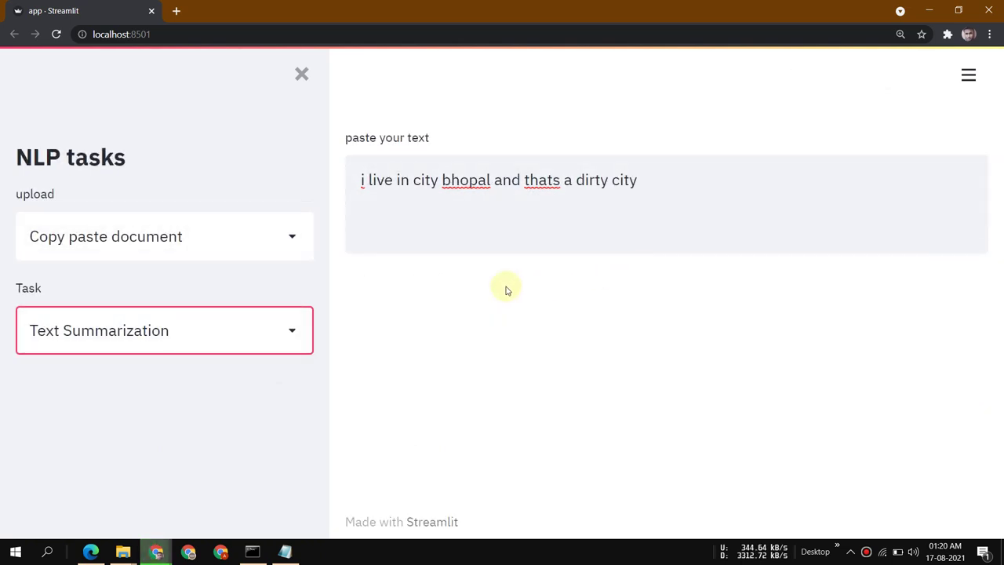
pyautogui.click(193, 250)
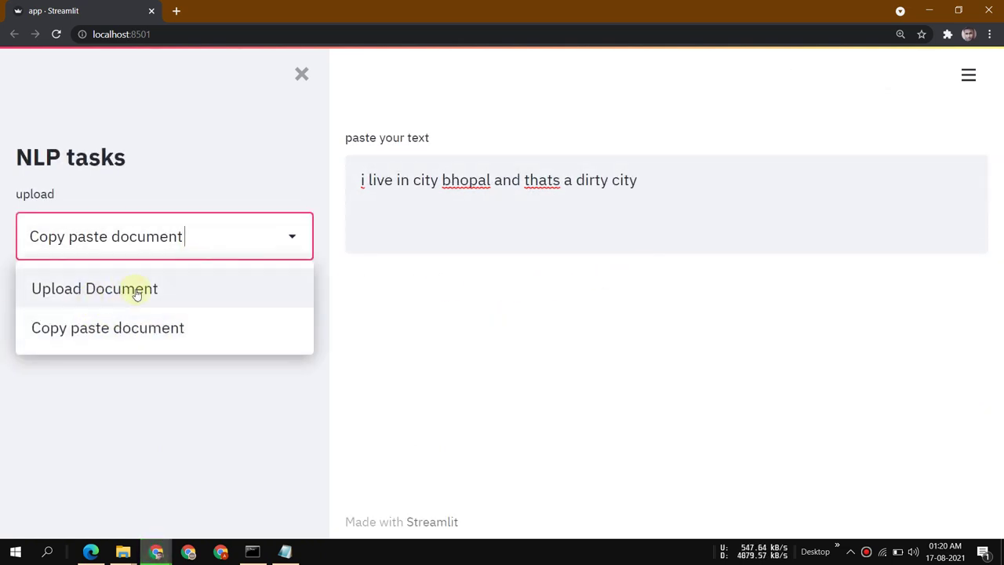
pyautogui.click(156, 395)
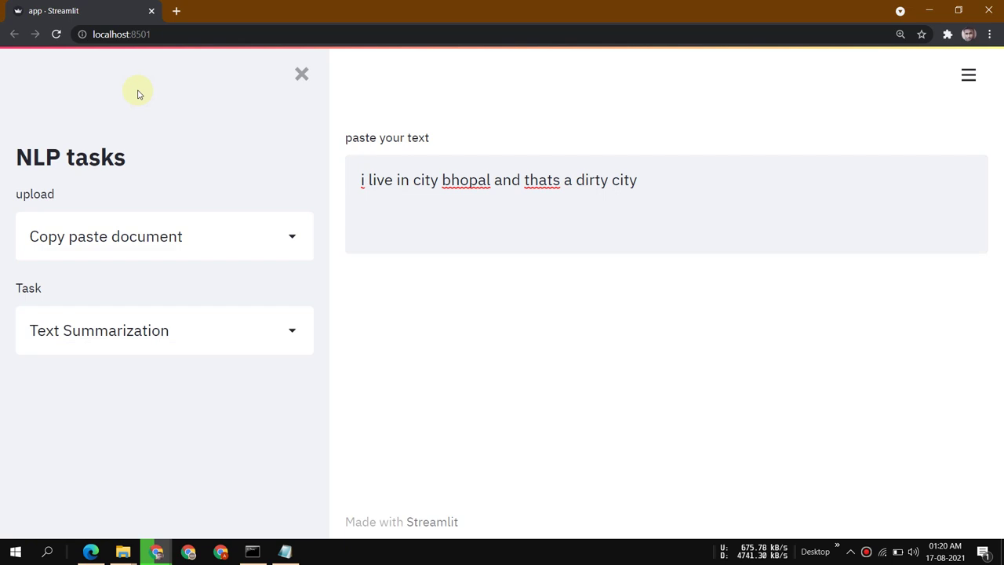